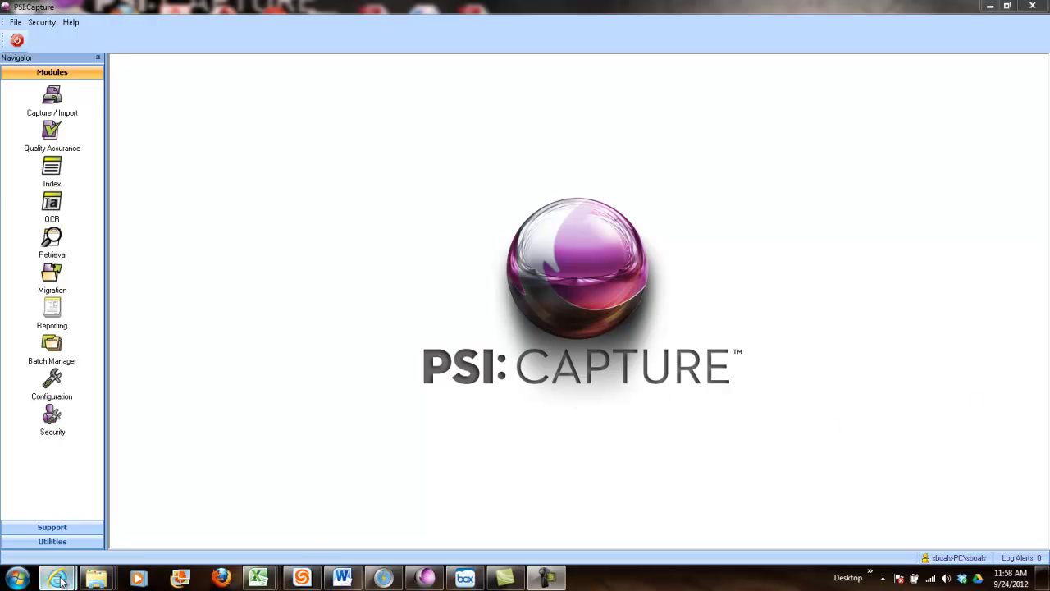
# Confirm the Box PSIGEN folder is empty, then minimize the browser
pyautogui.moveTo(64, 581)
pyautogui.click(100, 540)
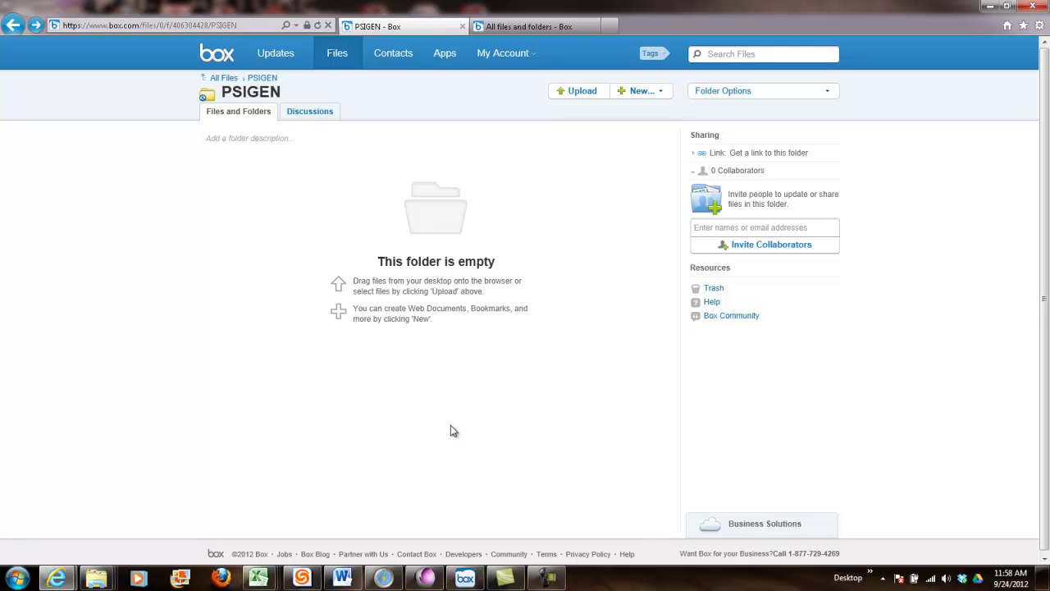
pyautogui.click(990, 8)
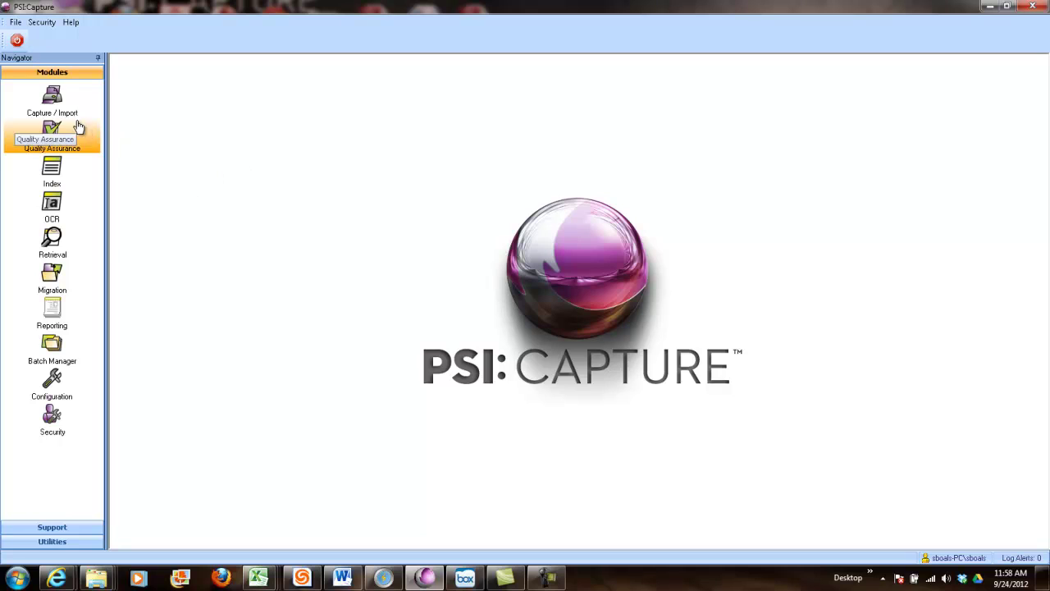
# Open Capture / Import and pick MJ-Process Server Transmittal as the document type
pyautogui.click(46, 106)
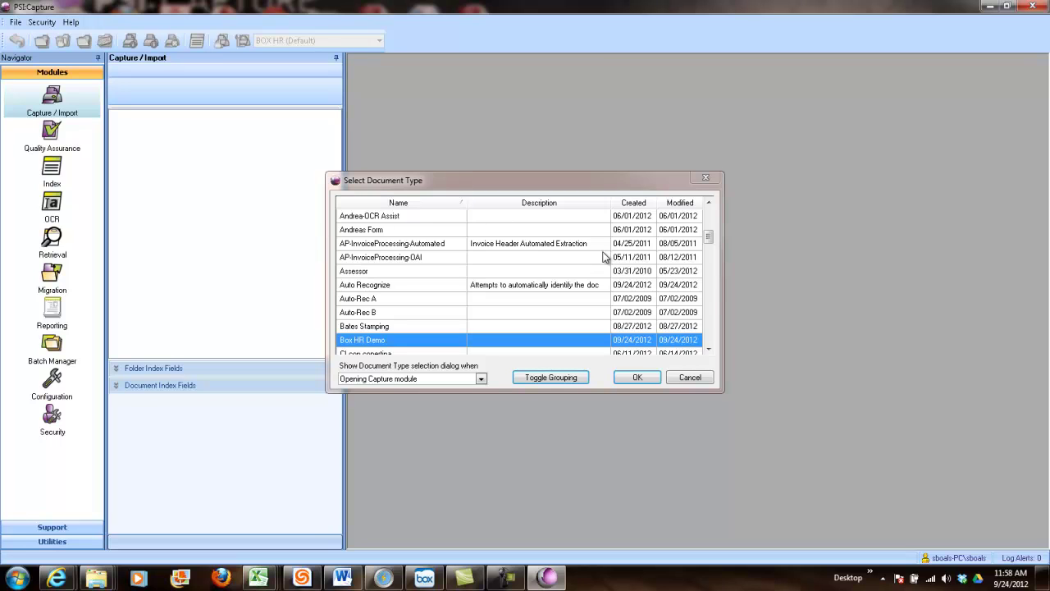
pyautogui.moveTo(707, 238); pyautogui.dragTo(708, 315)
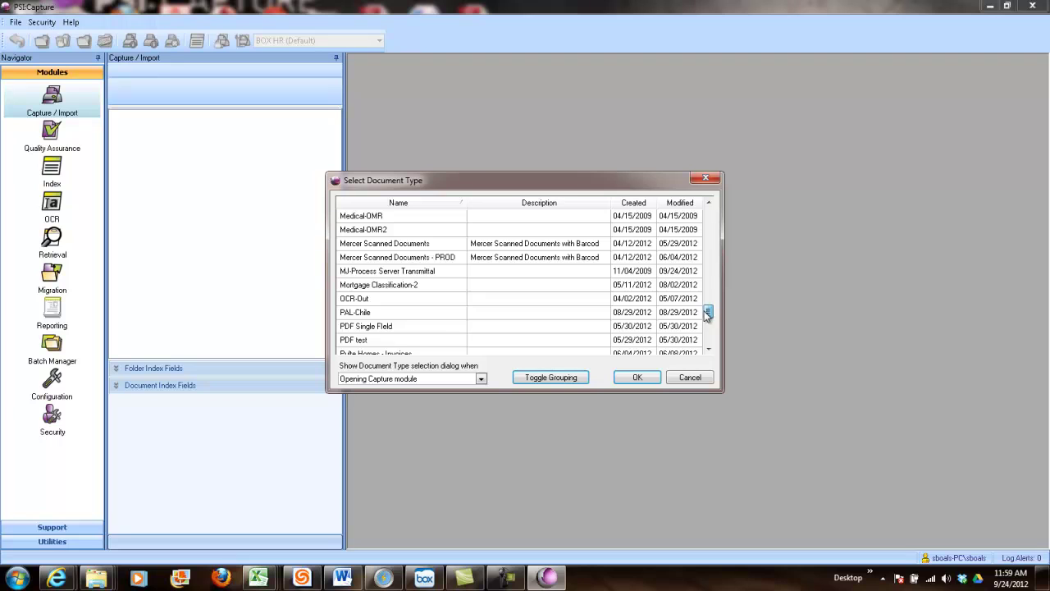
pyautogui.click(429, 271)
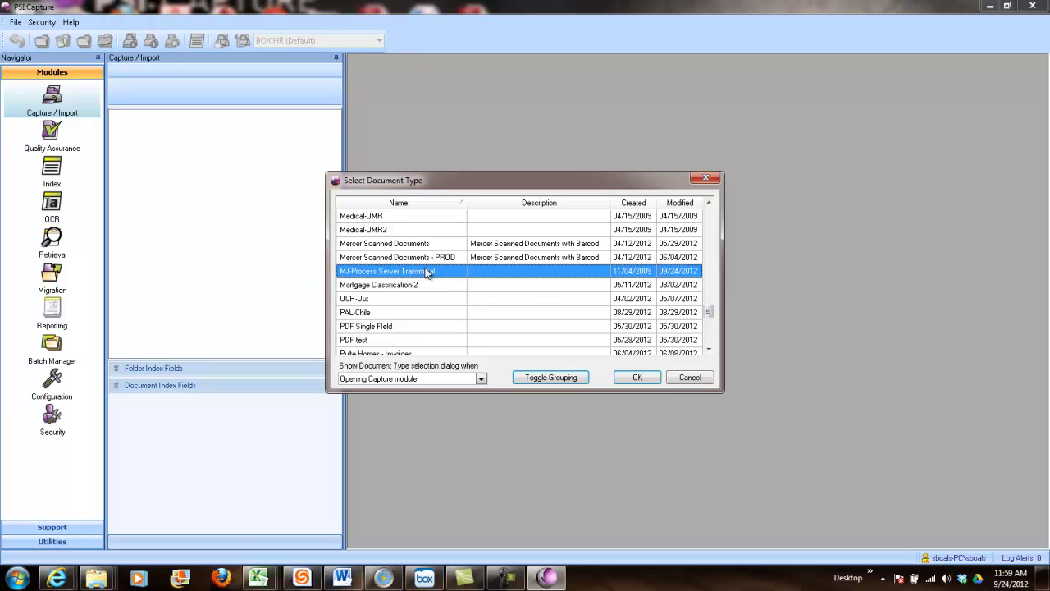
# Confirm the document type, switch the file browser to Selection by Files, and select the first nine files
pyautogui.click(638, 379)
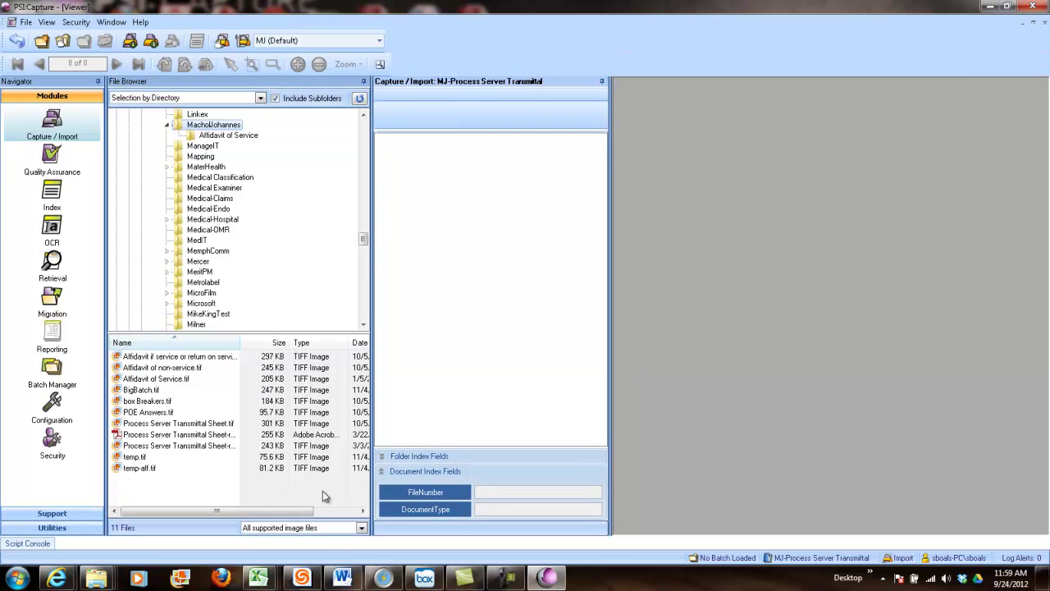
pyautogui.click(192, 460)
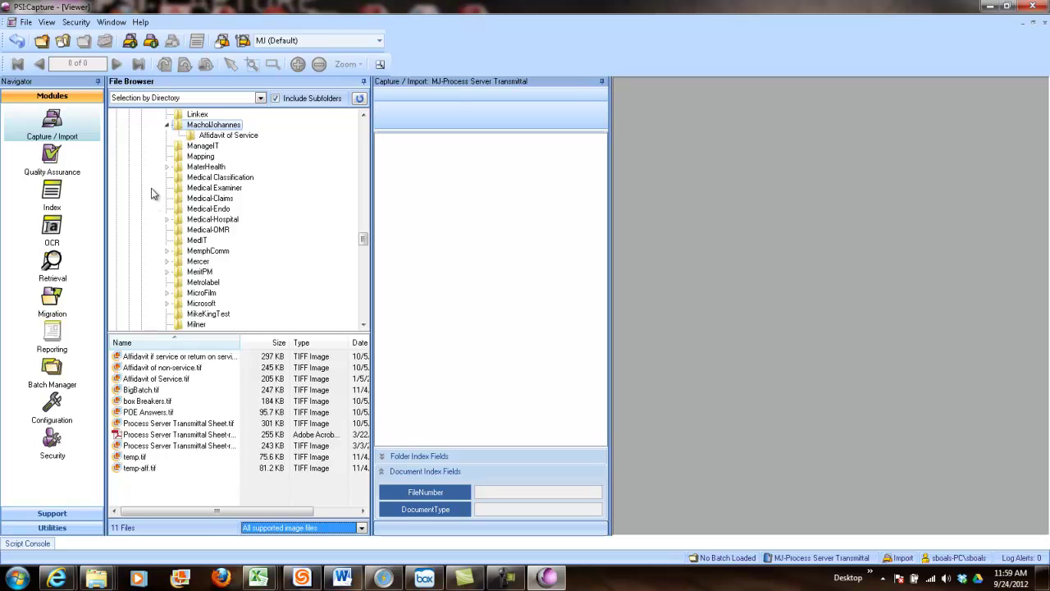
pyautogui.click(155, 98)
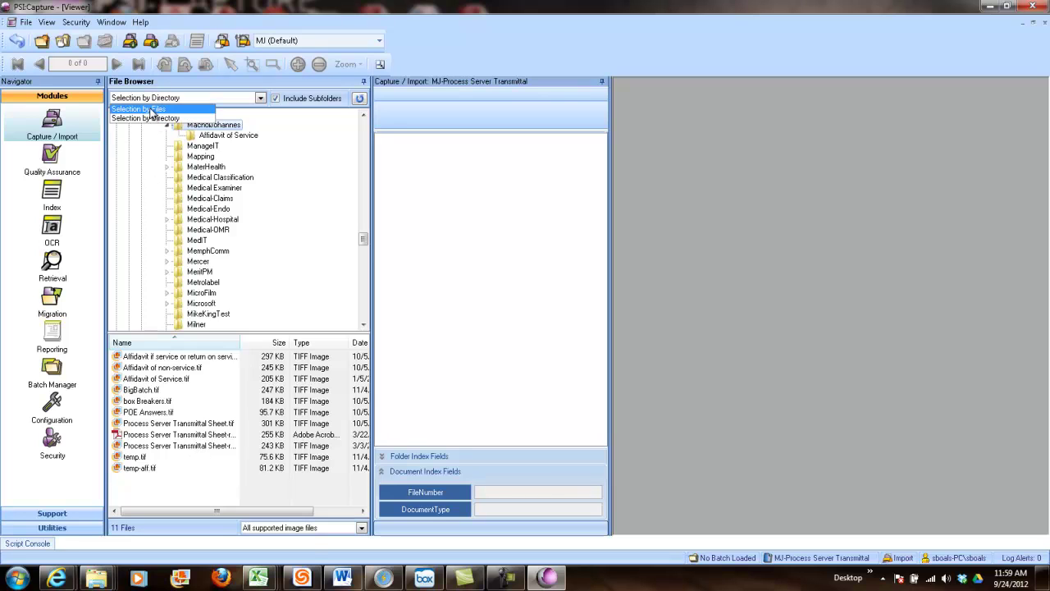
pyautogui.click(152, 110)
pyautogui.click(157, 359)
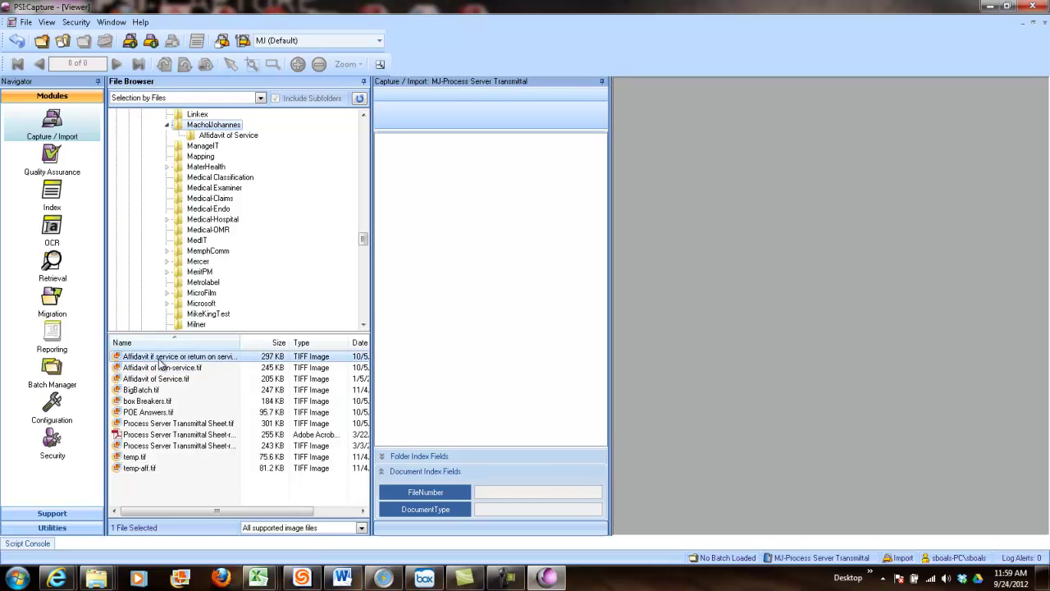
pyautogui.keyDown('shift'); pyautogui.click(174, 446); pyautogui.keyUp('shift')
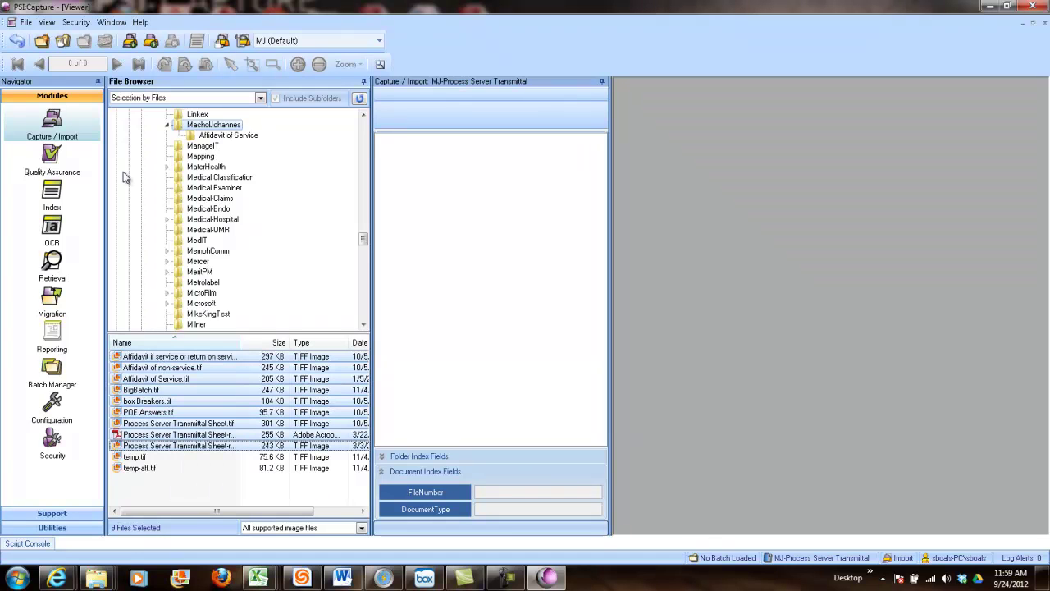
# Narrow the selection to only the 243 KB Process Server Transmittal Sheet file
pyautogui.click(155, 97)
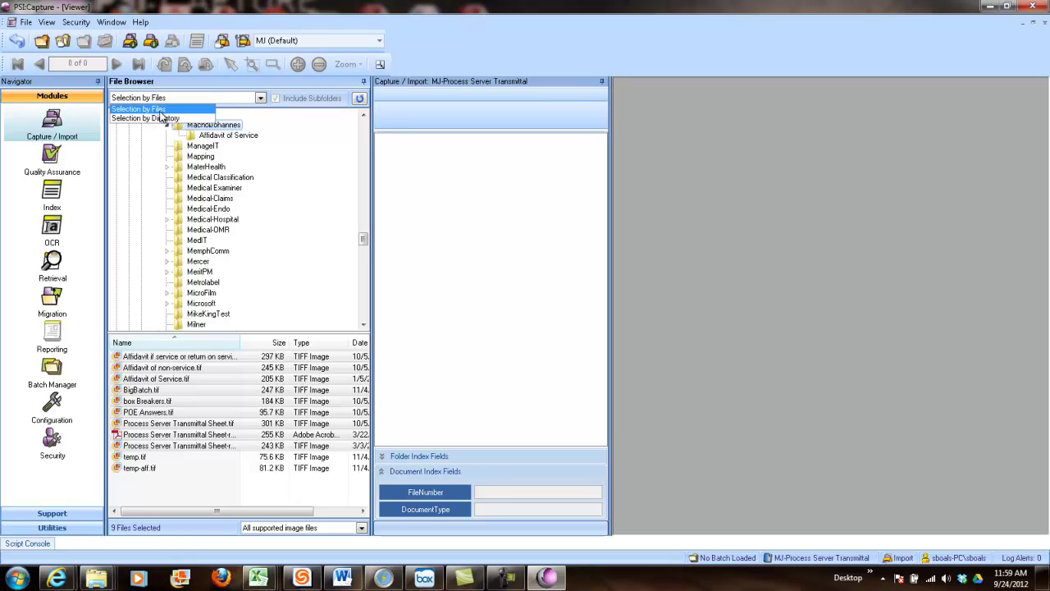
pyautogui.click(161, 110)
pyautogui.click(184, 448)
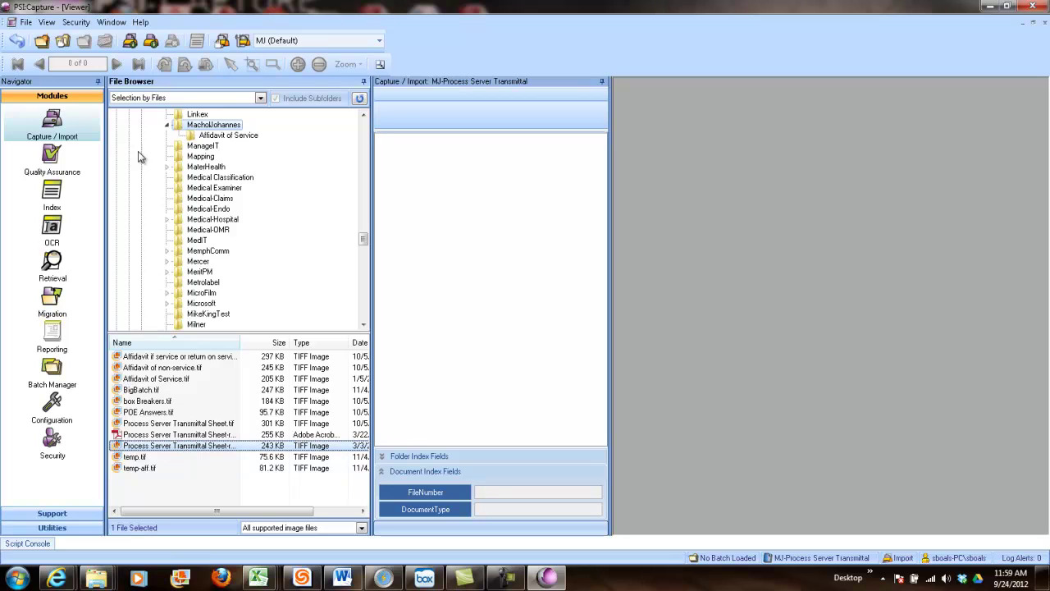
pyautogui.click(131, 42)
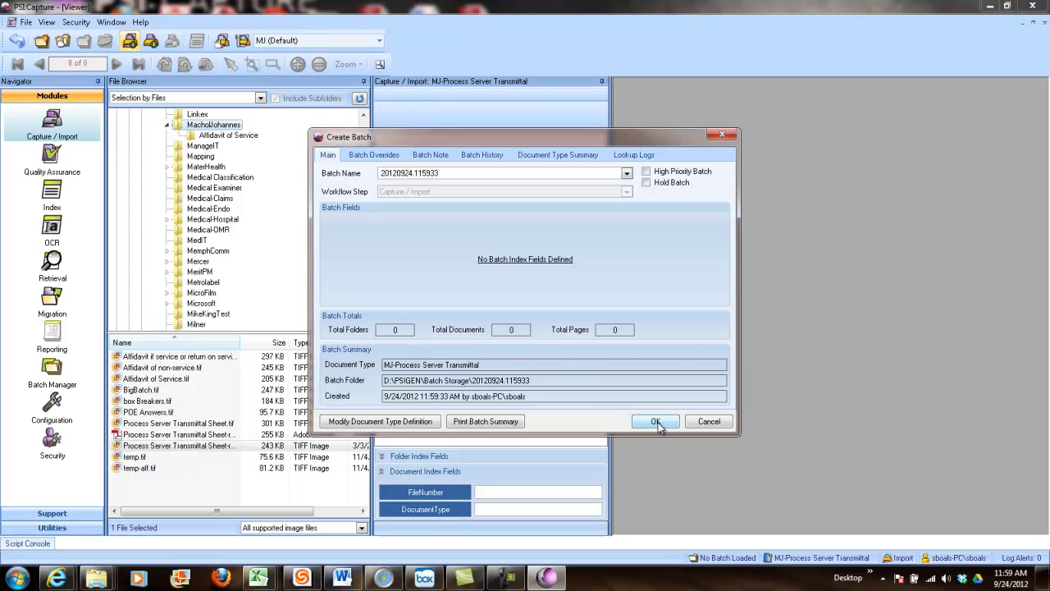
# Create batch 20120924.115933 of five one-page documents and widen the document viewer
pyautogui.click(656, 421)
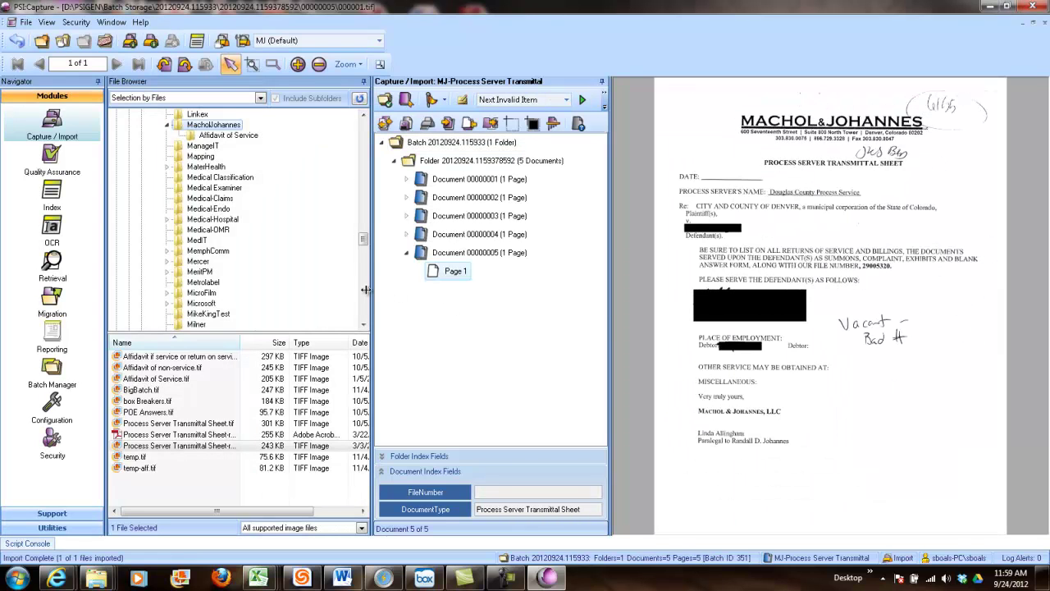
pyautogui.moveTo(366, 290); pyautogui.dragTo(263, 337)
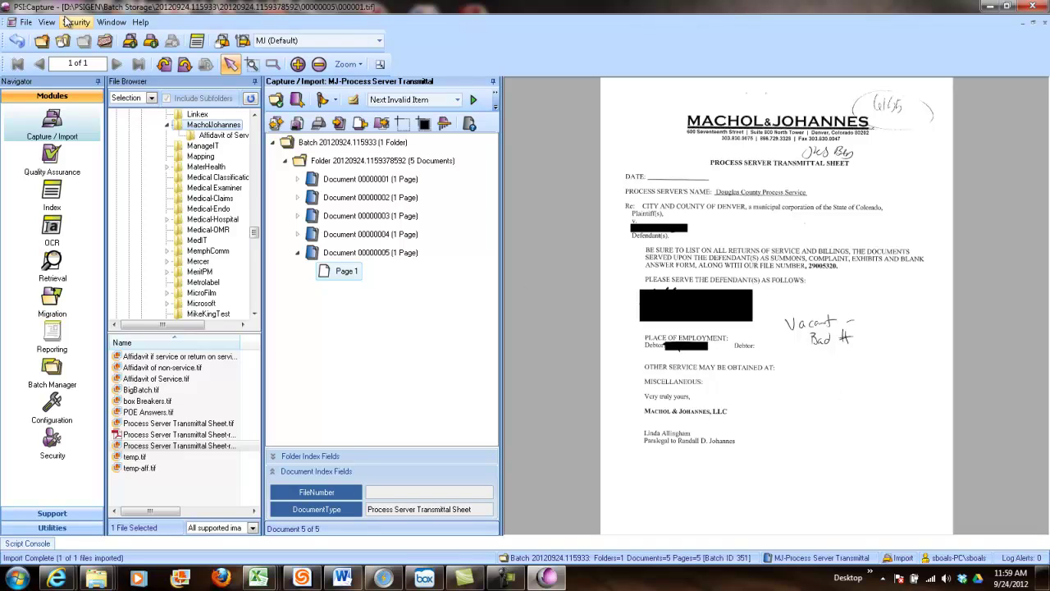
pyautogui.click(104, 40)
# Pass the batch to Quality Assurance and check each document's FileNumber against its page
pyautogui.click(495, 331)
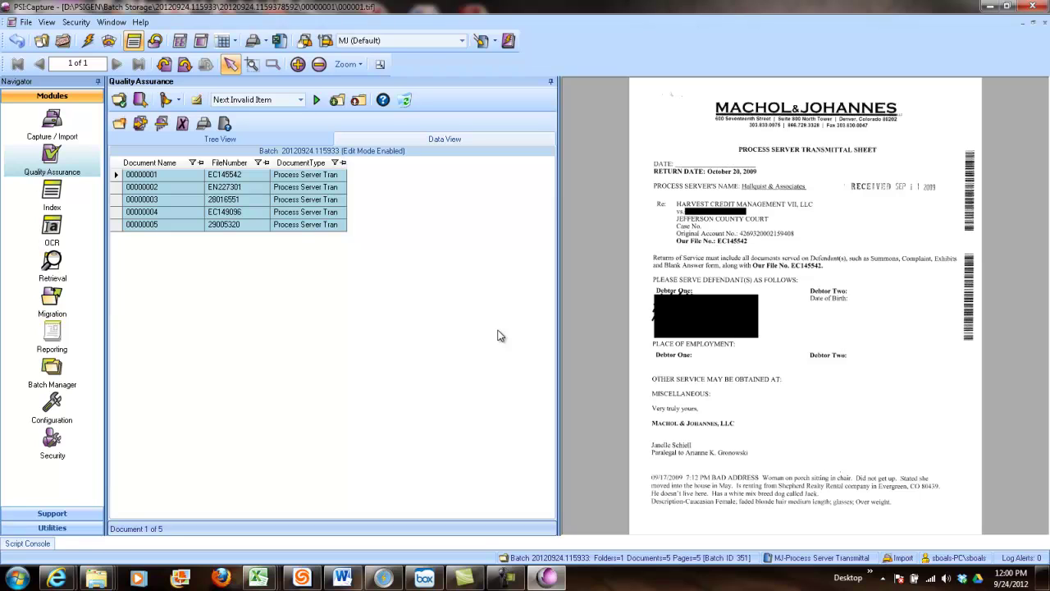
pyautogui.click(253, 187)
pyautogui.click(254, 199)
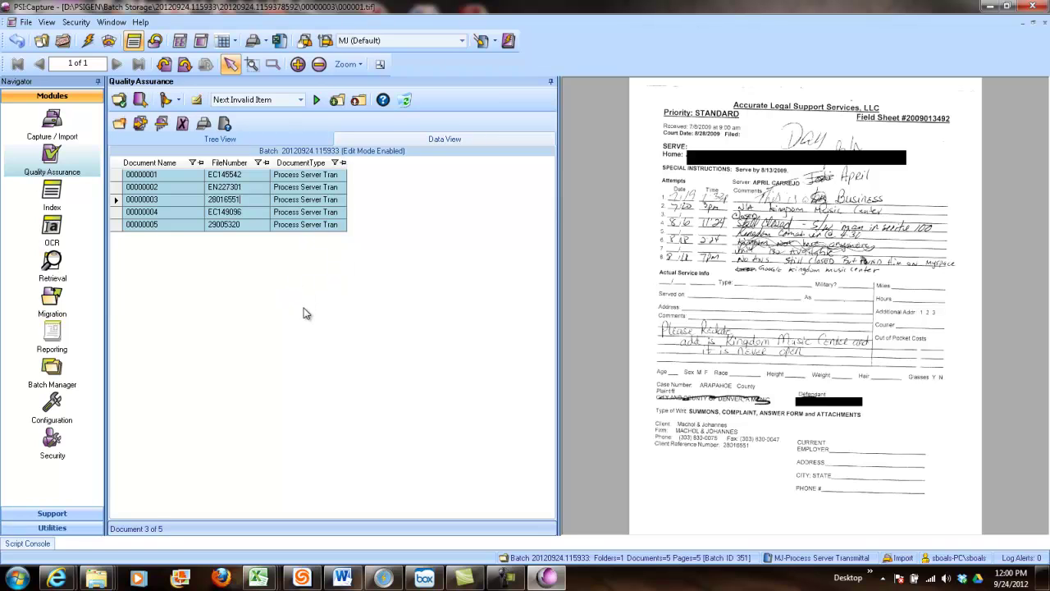
pyautogui.click(253, 175)
pyautogui.click(253, 187)
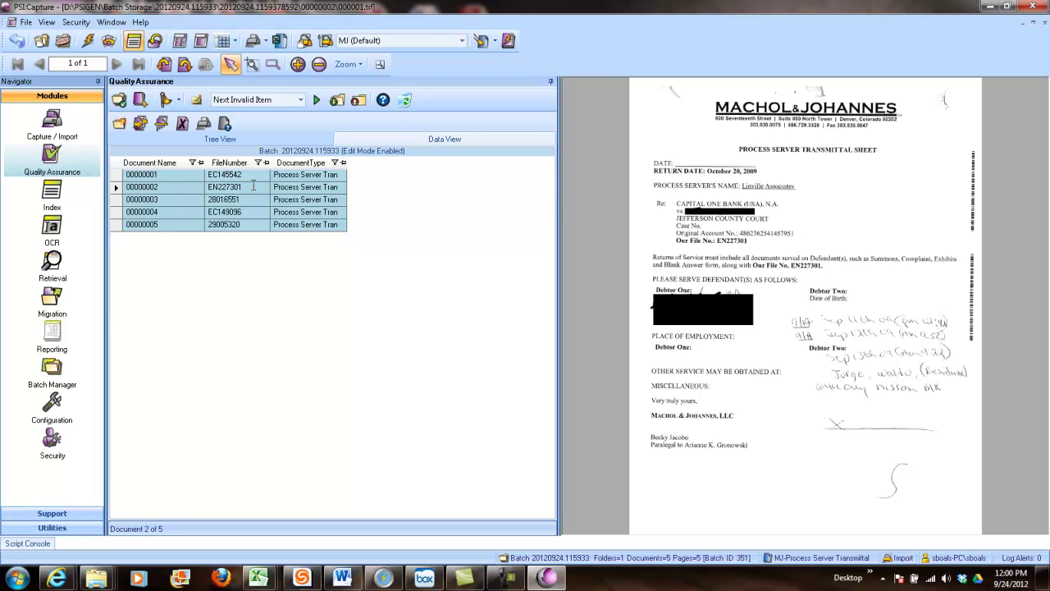
# Close the batch and continue it to the OCR workflow step
pyautogui.click(63, 40)
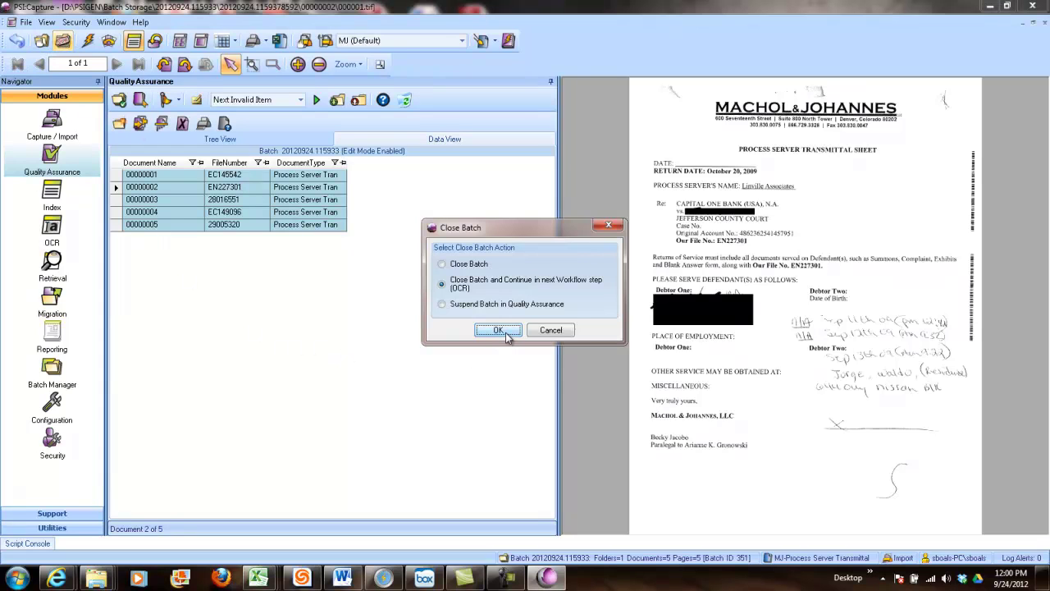
pyautogui.click(505, 333)
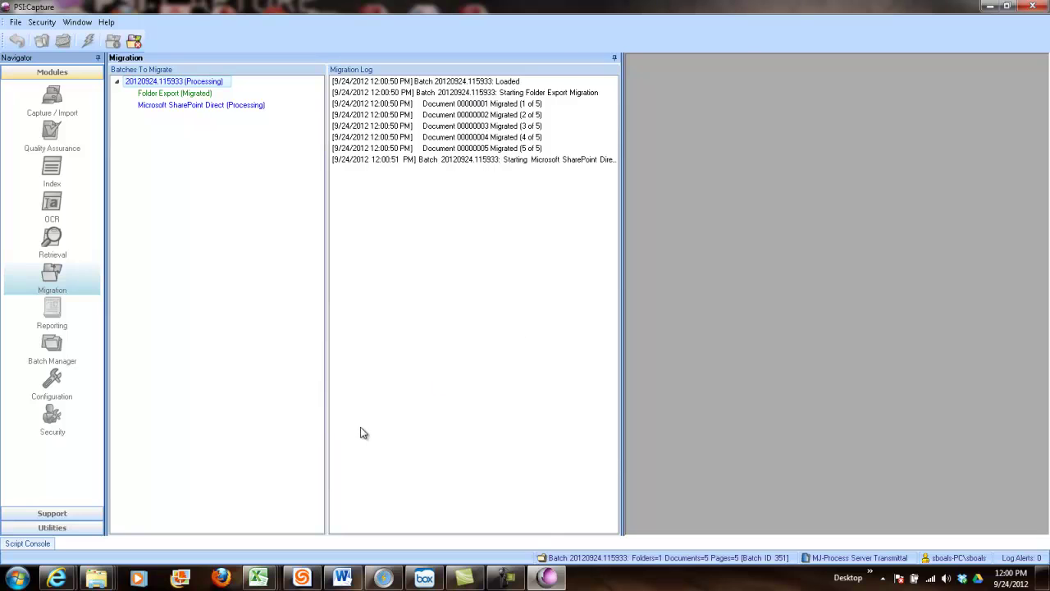
# Refresh Box PSIGEN after syncing and preview the 28016551 Process Server Transmittal Sheet PDF
pyautogui.moveTo(57, 578)
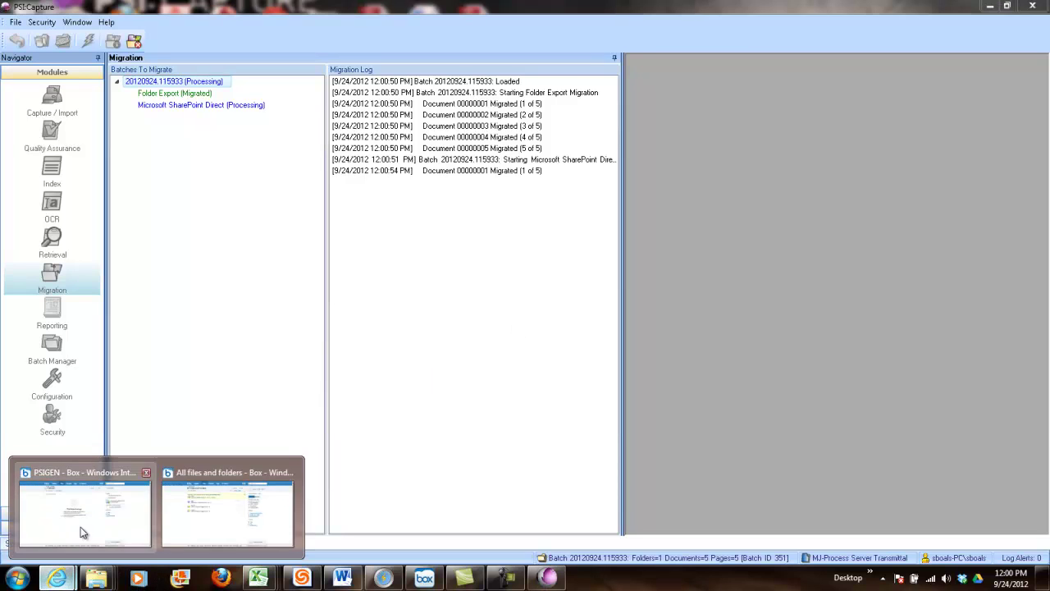
pyautogui.click(80, 527)
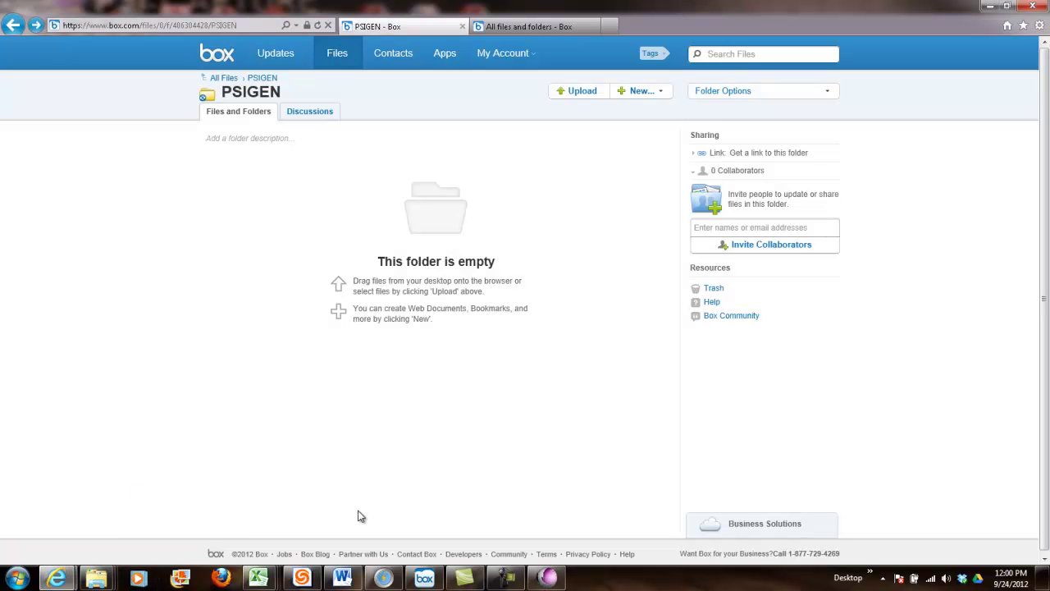
pyautogui.click(437, 579)
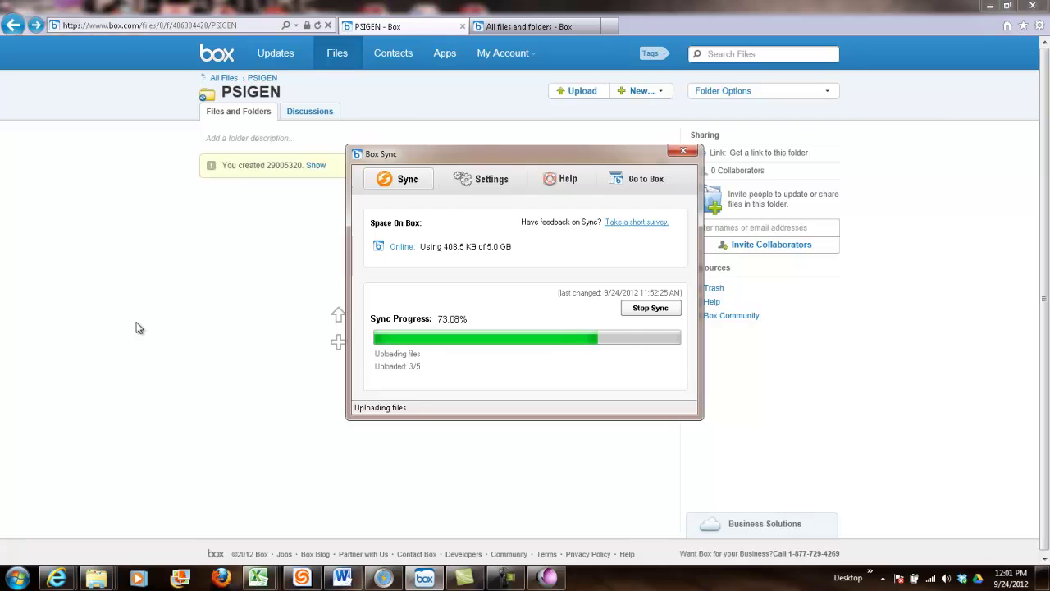
pyautogui.click(224, 274)
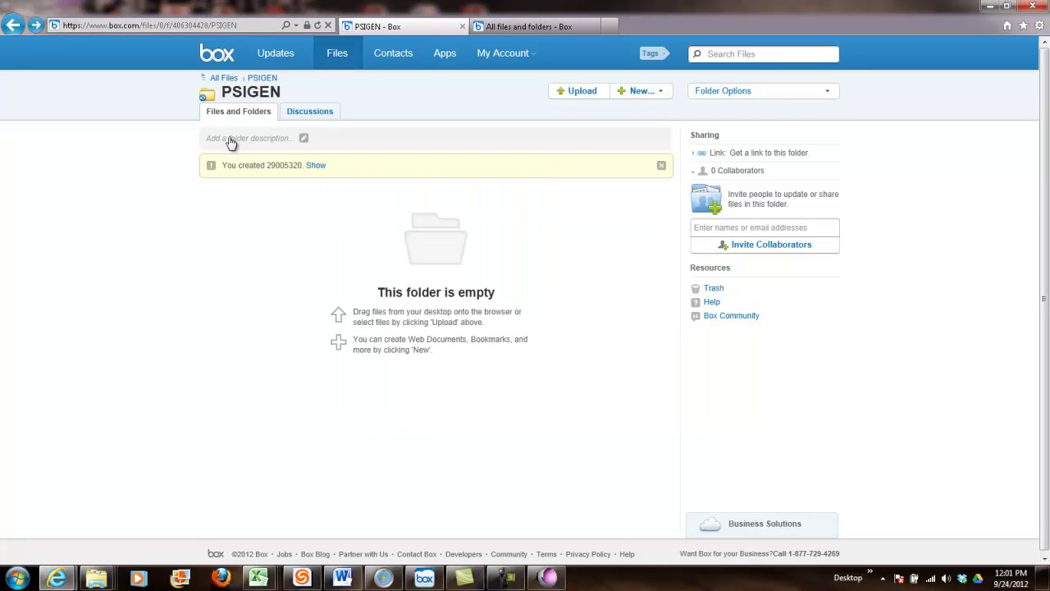
pyautogui.click(318, 27)
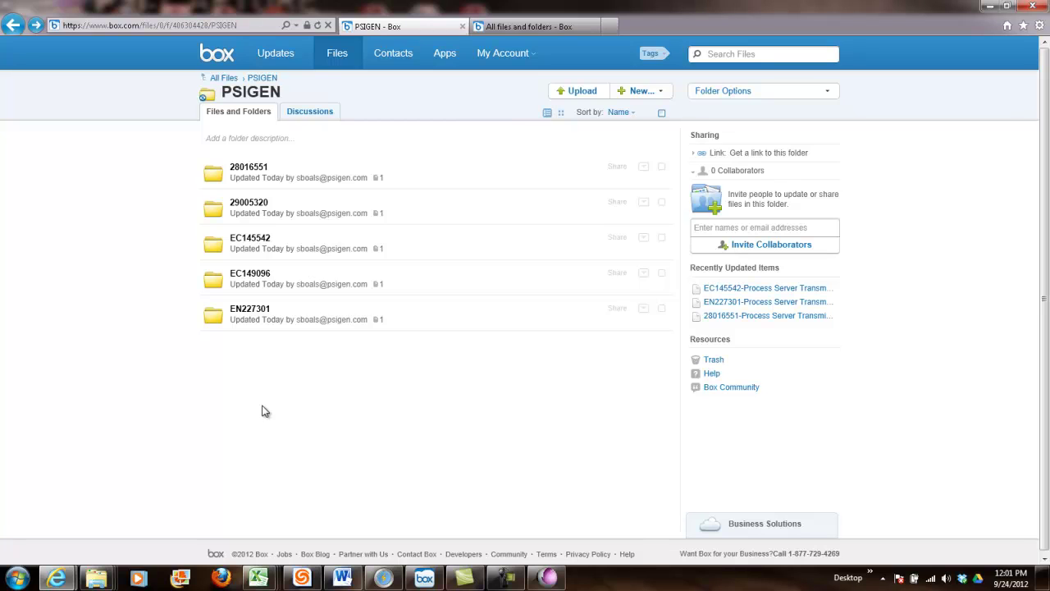
pyautogui.click(256, 166)
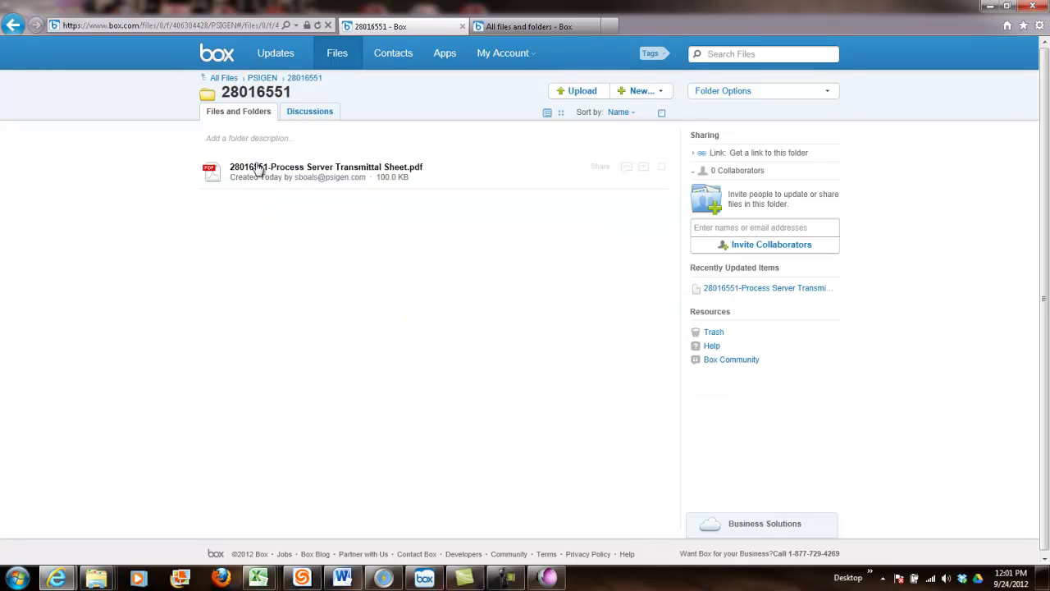
pyautogui.click(258, 167)
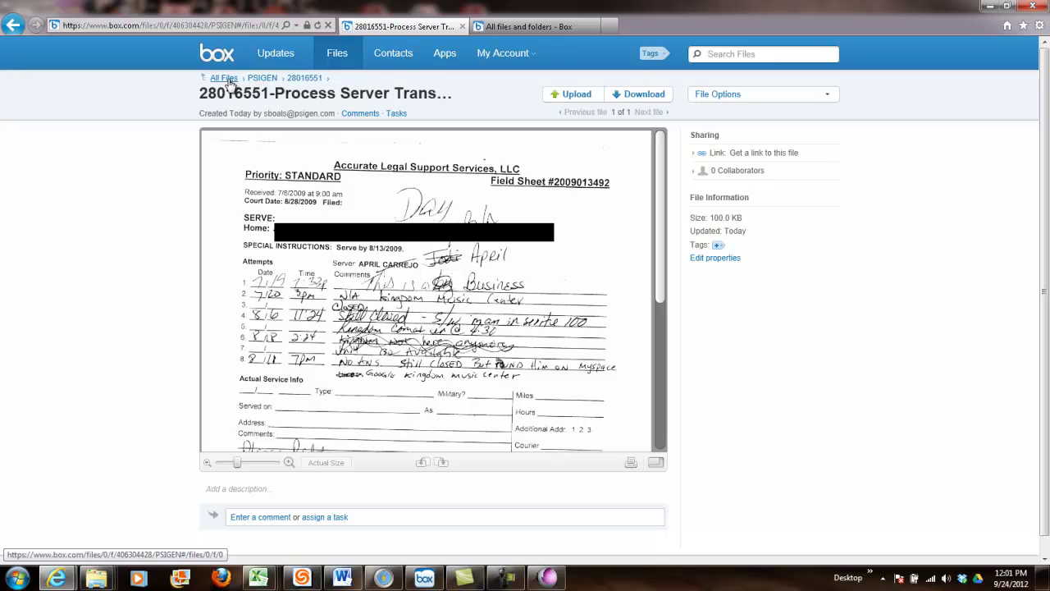
# Confirm the Box HR Files folder is empty, then return to PSI:Capture
pyautogui.click(224, 78)
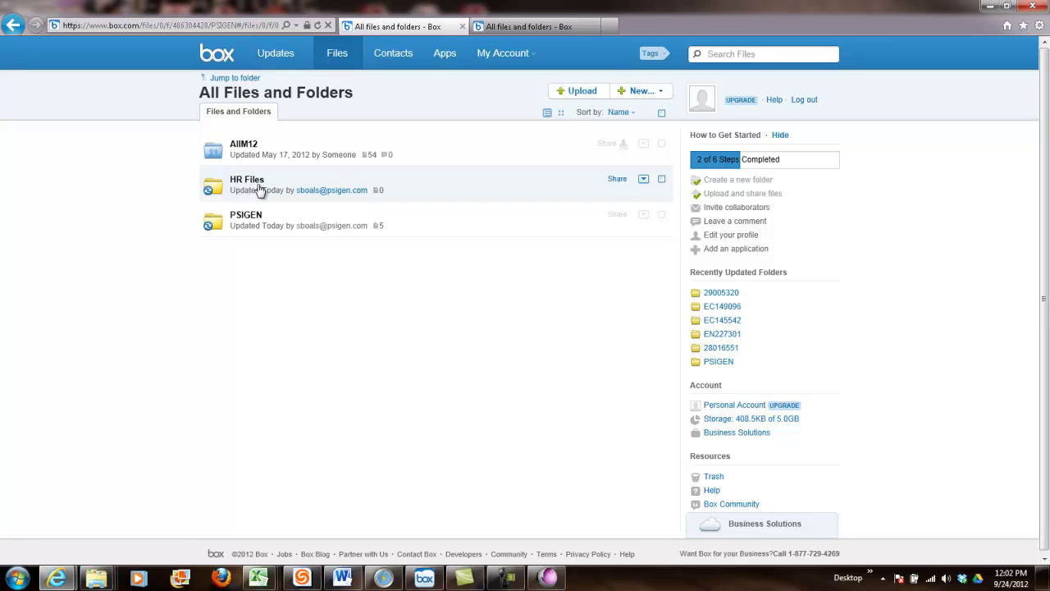
pyautogui.click(247, 184)
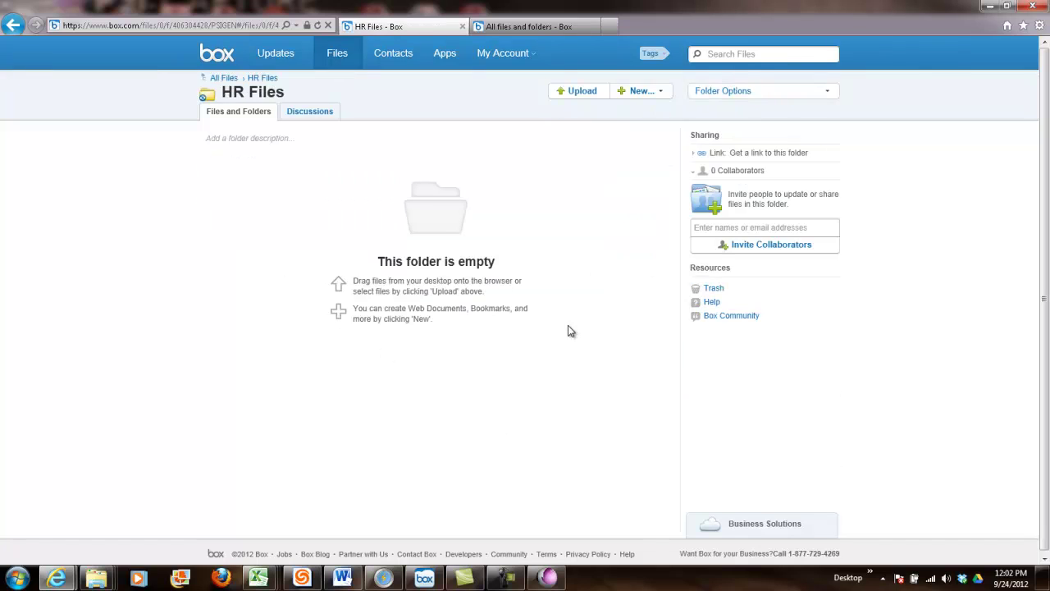
pyautogui.click(547, 577)
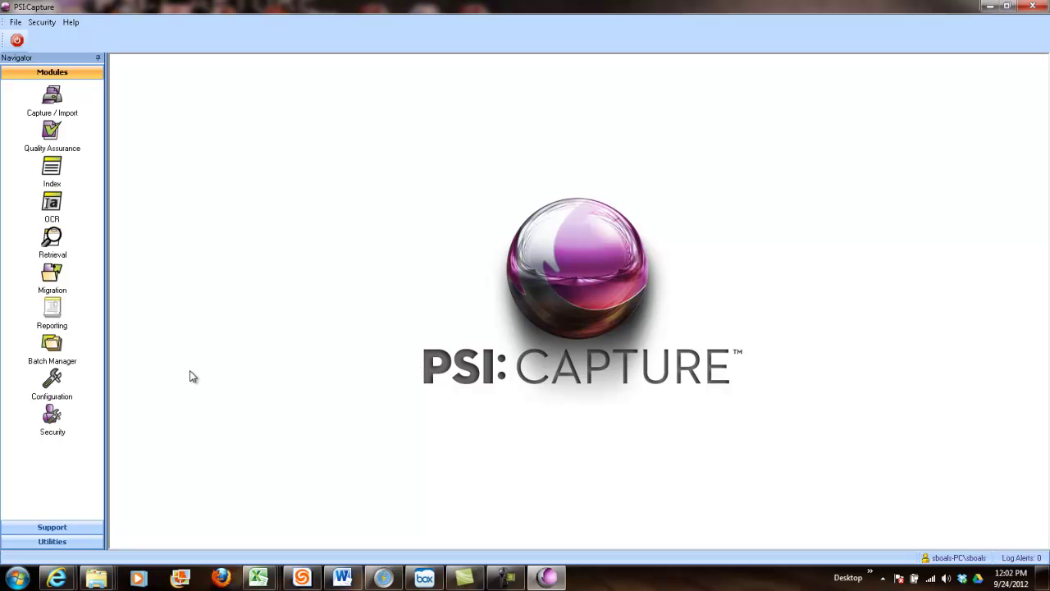
# Open Capture / Import with the Box HR Demo document type
pyautogui.click(61, 105)
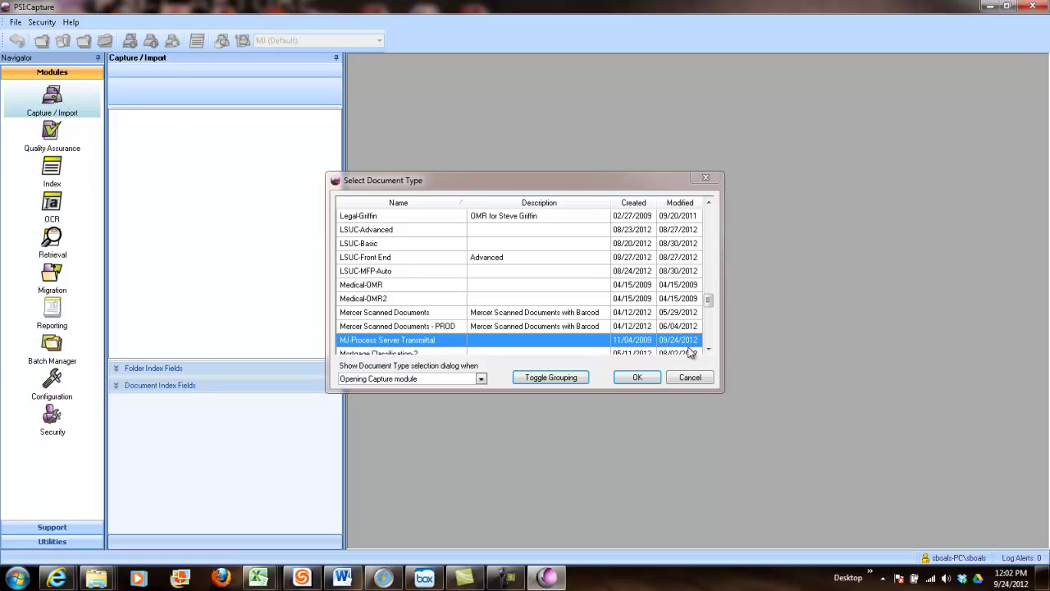
pyautogui.moveTo(709, 301); pyautogui.dragTo(714, 252)
pyautogui.click(376, 286)
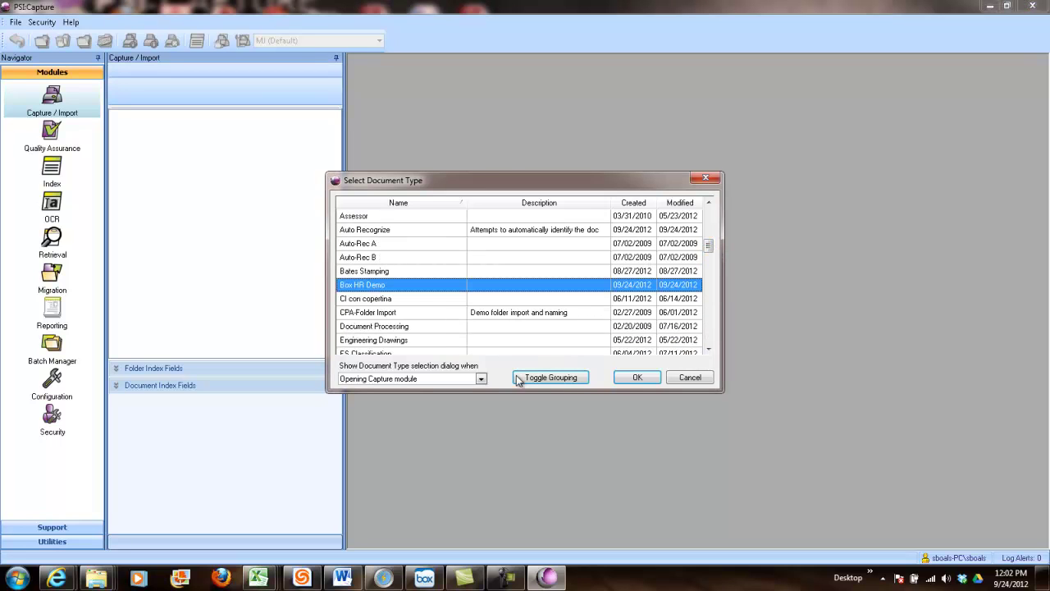
pyautogui.click(637, 380)
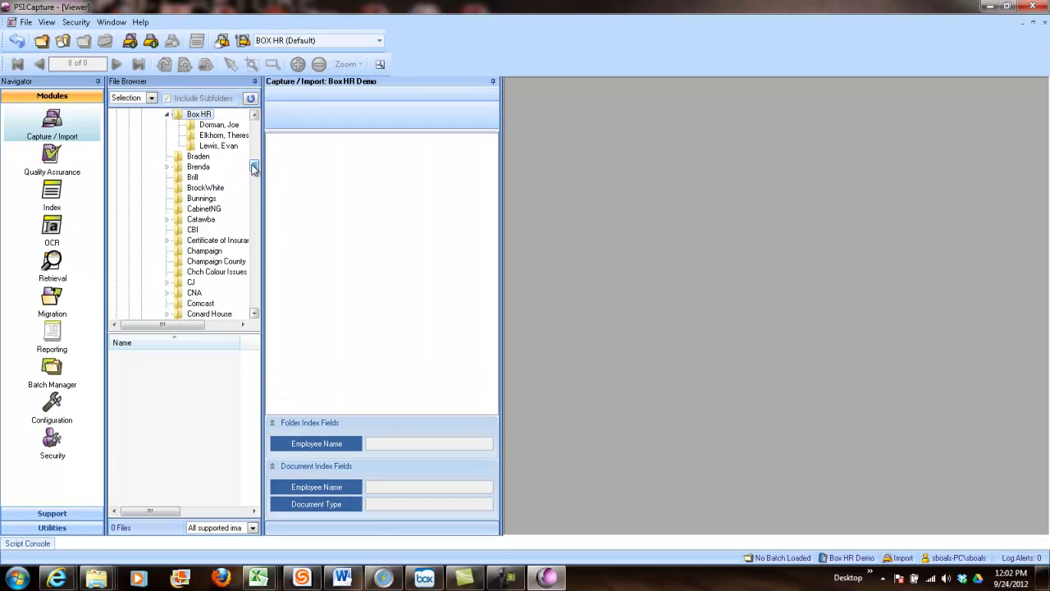
# Widen the file browser and look through the three employee folders' files
pyautogui.moveTo(256, 166); pyautogui.dragTo(254, 160)
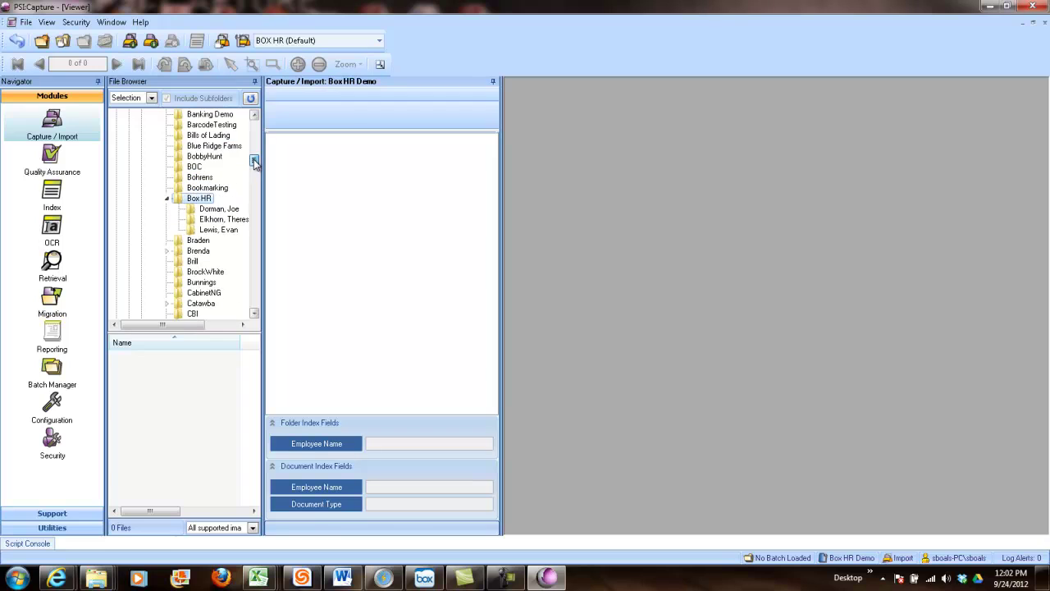
pyautogui.moveTo(262, 263); pyautogui.dragTo(317, 264)
pyautogui.click(214, 209)
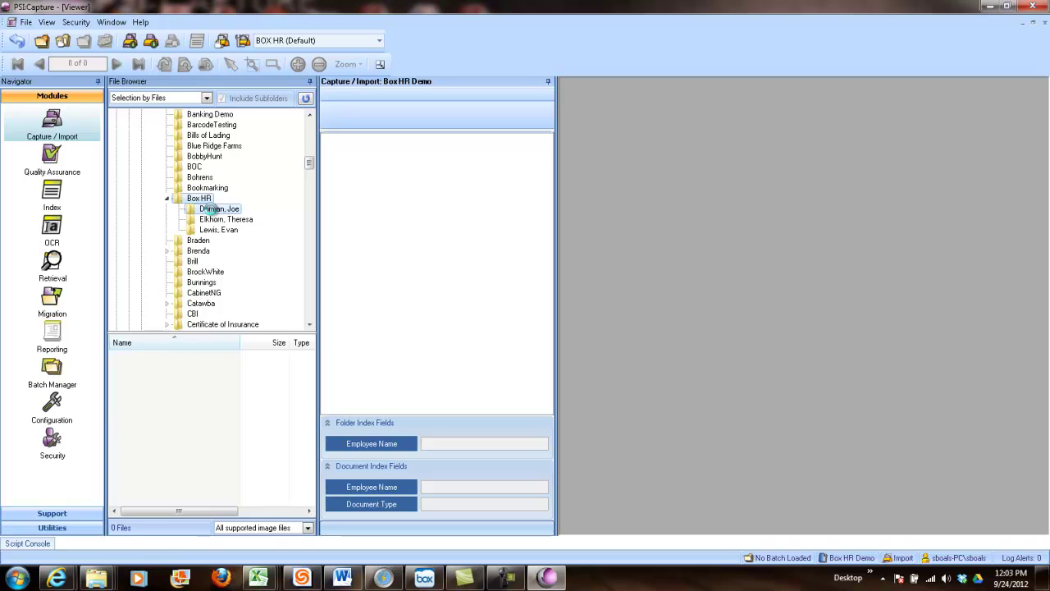
pyautogui.click(218, 220)
pyautogui.click(217, 231)
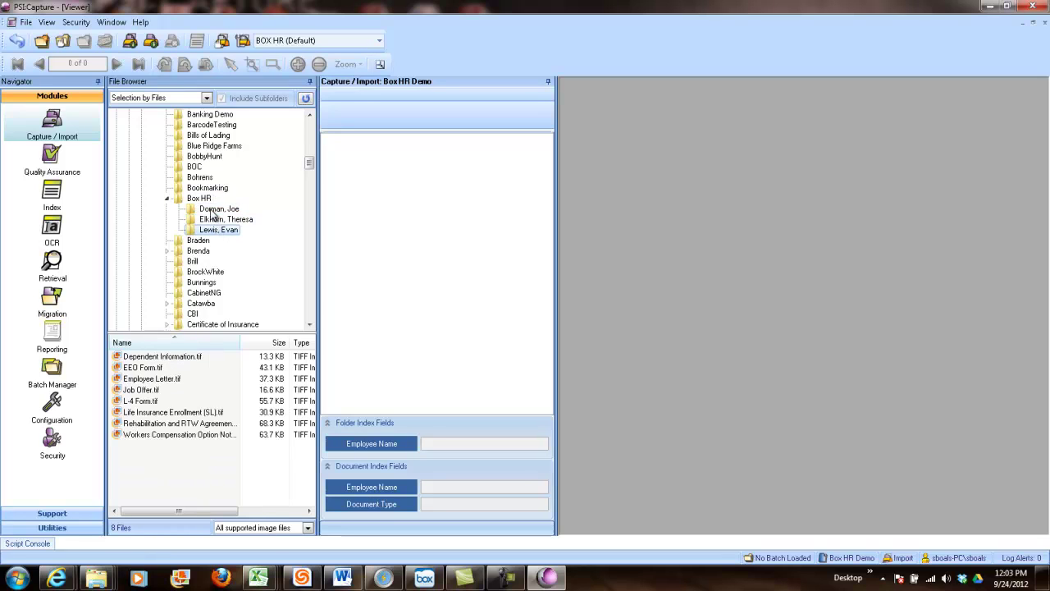
pyautogui.click(212, 210)
pyautogui.click(215, 220)
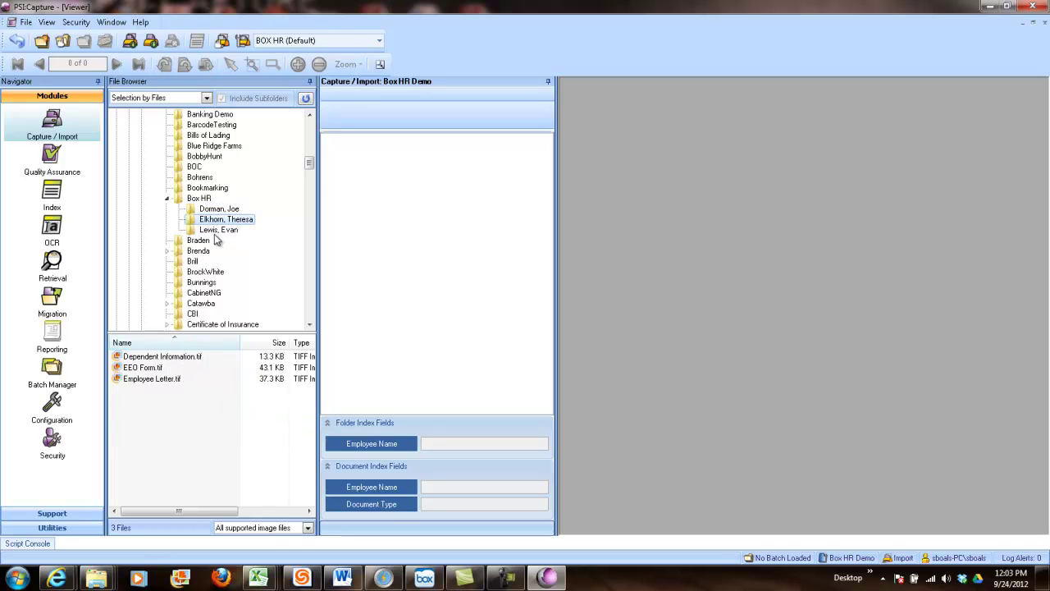
pyautogui.click(216, 232)
# Create a batch from Box HR using Selection by Directory with Include Subfolders
pyautogui.click(208, 201)
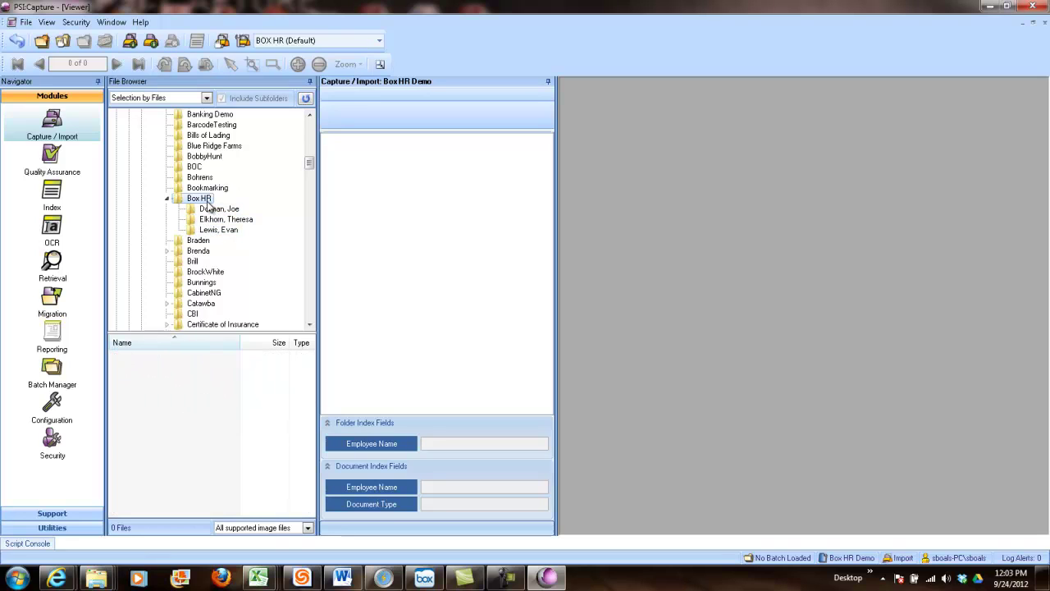
pyautogui.click(161, 99)
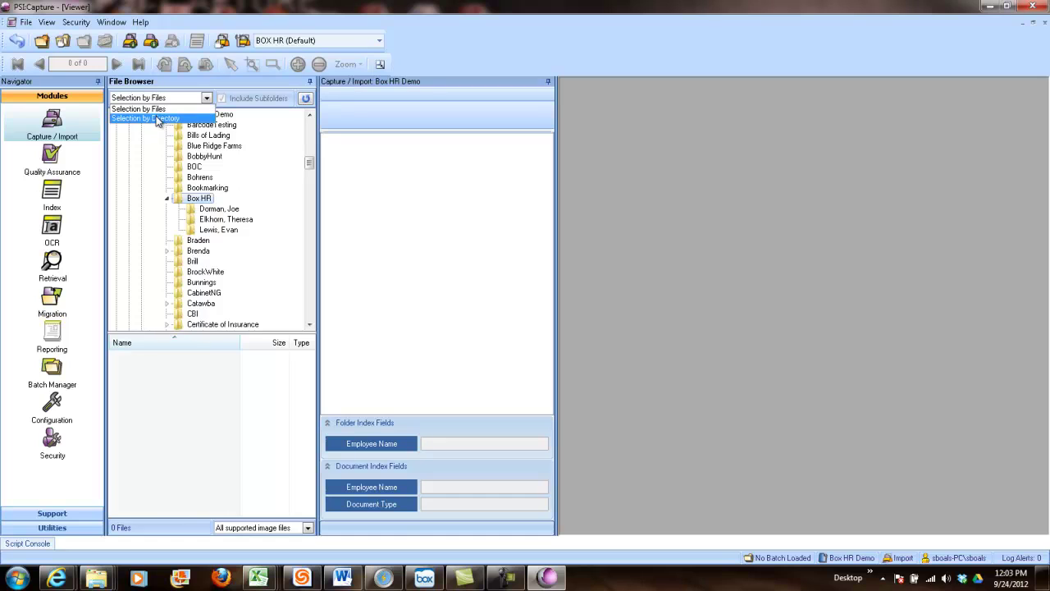
pyautogui.click(161, 116)
pyautogui.click(129, 40)
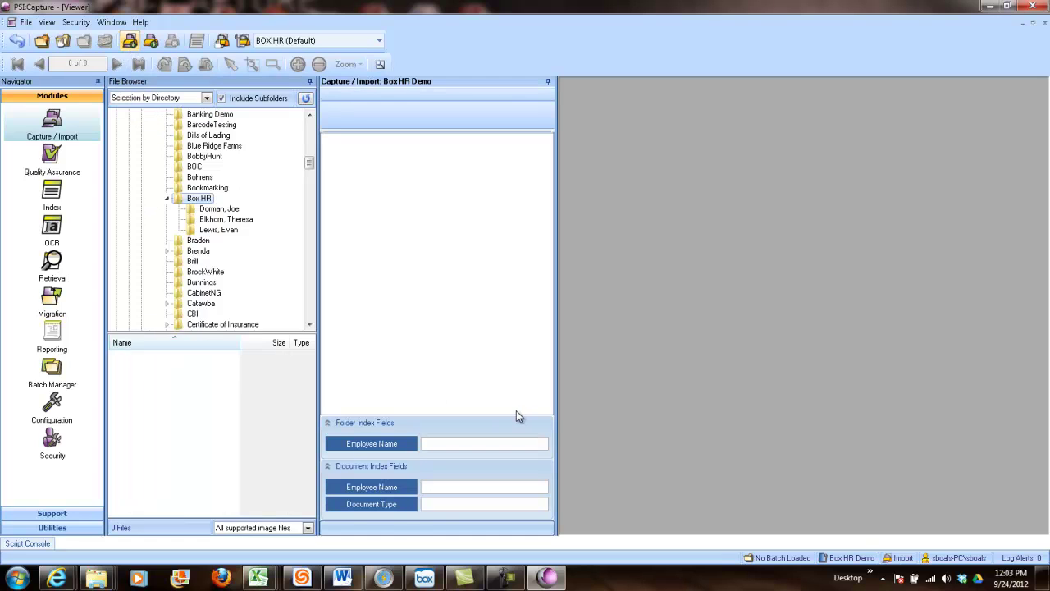
pyautogui.click(656, 421)
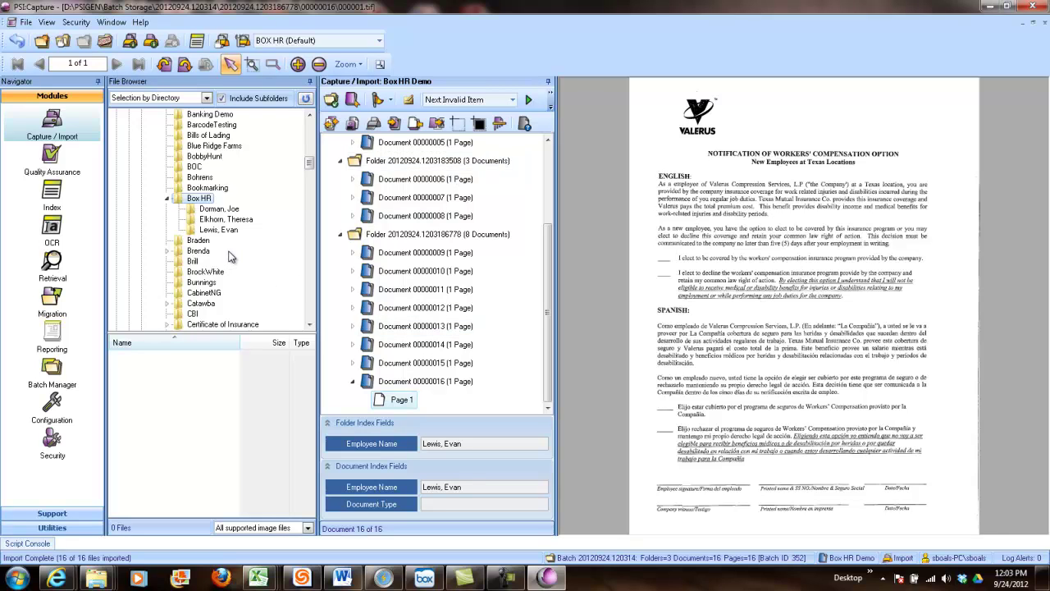
# Close batch 20120924.120314 and continue it into the Quality Assurance workflow step
pyautogui.click(105, 41)
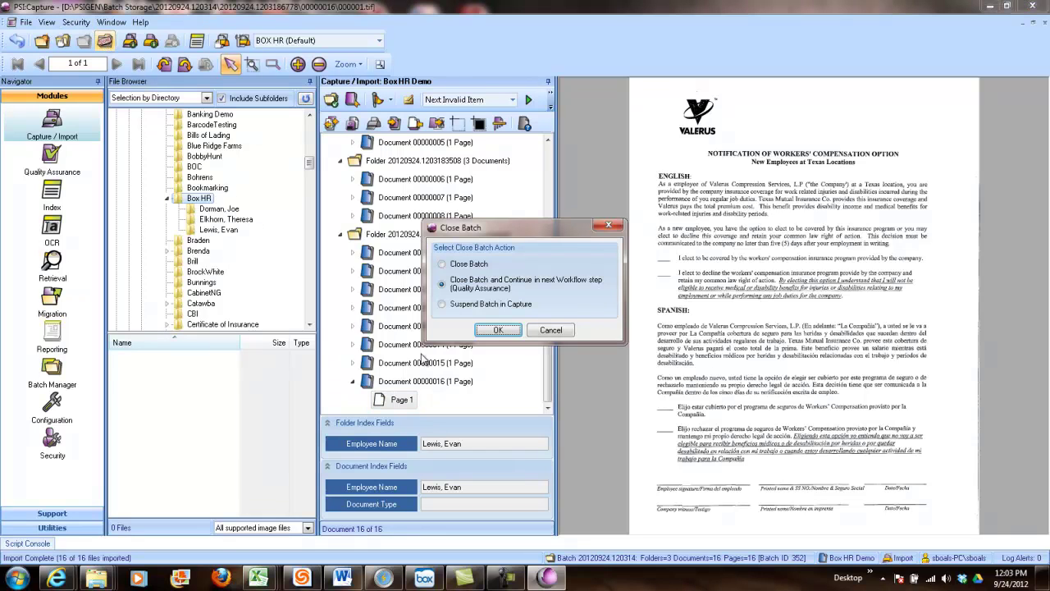
pyautogui.click(497, 330)
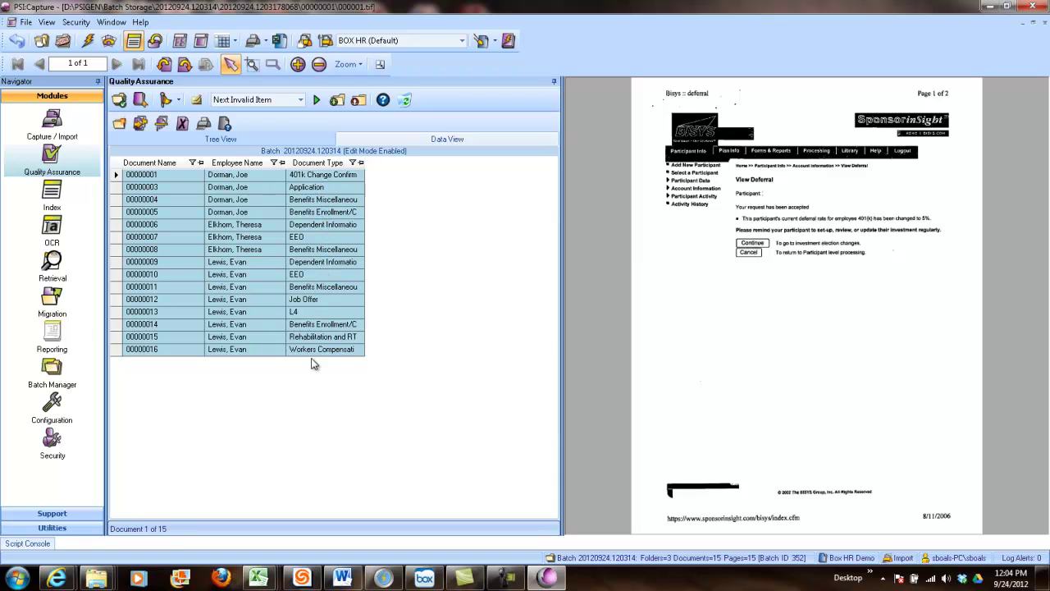
# Check documents 00000014 and 00000013, then close batch 20120924.120314 for Folder Export
pyautogui.click(319, 325)
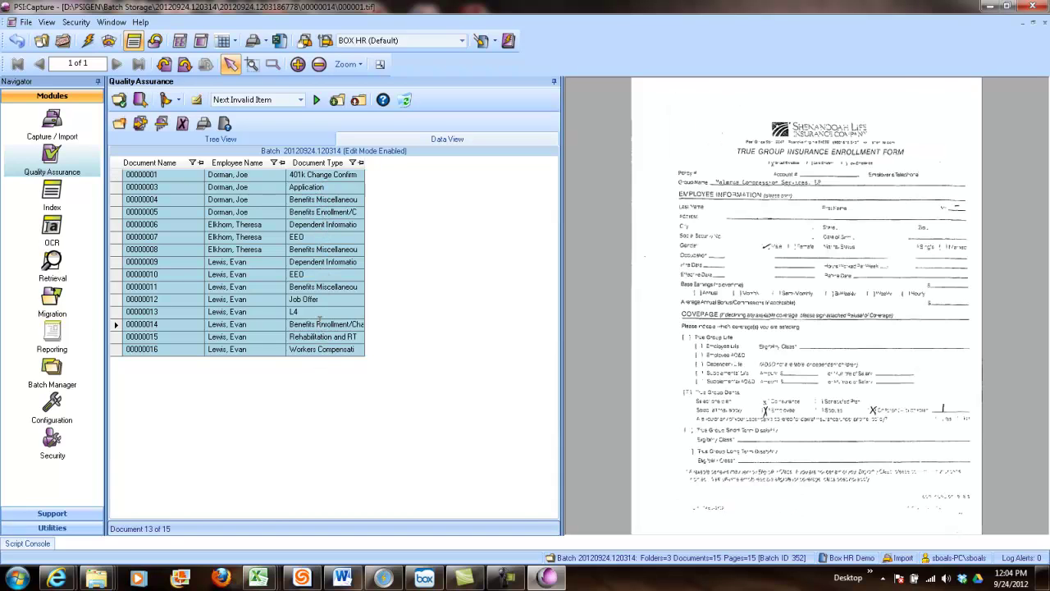
pyautogui.click(304, 312)
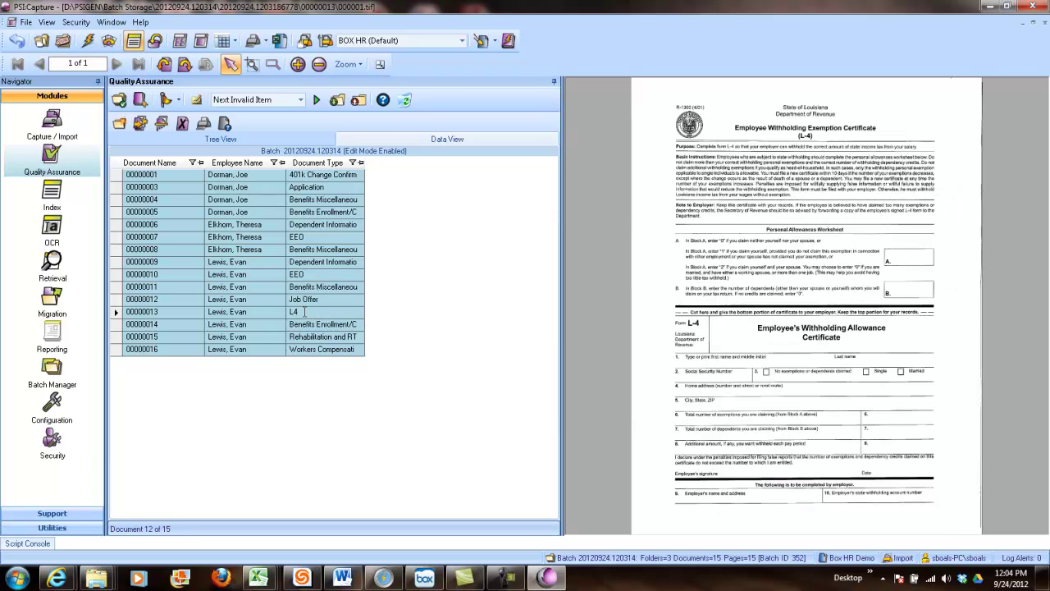
pyautogui.click(58, 45)
pyautogui.click(497, 330)
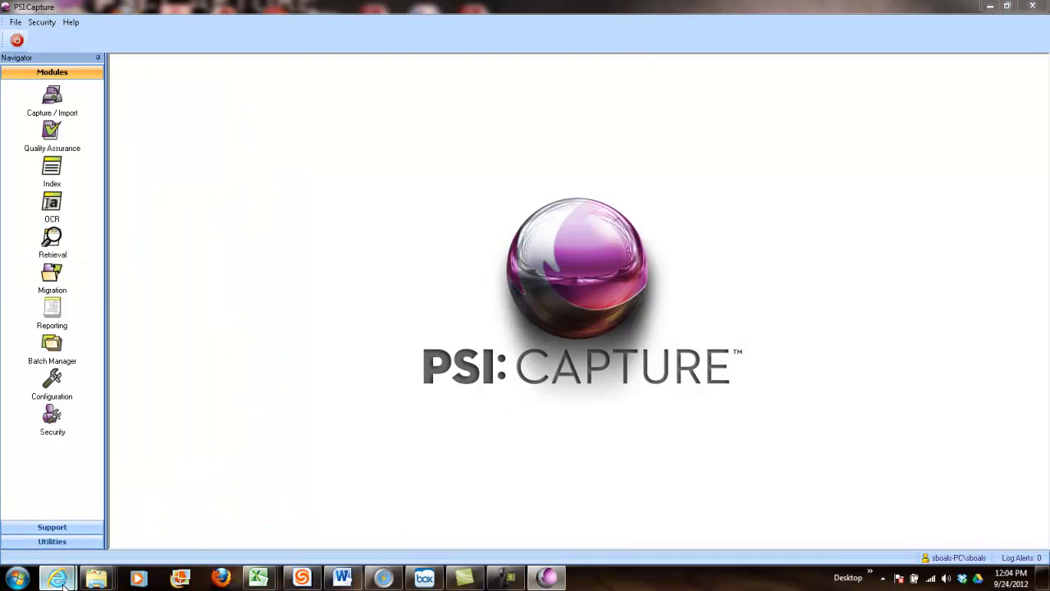
# In Box HR Files, open the first employee folder and preview Benefits EnrollmentChange.pdf, then return to PSI:Capture
pyautogui.moveTo(56, 578)
pyautogui.click(90, 522)
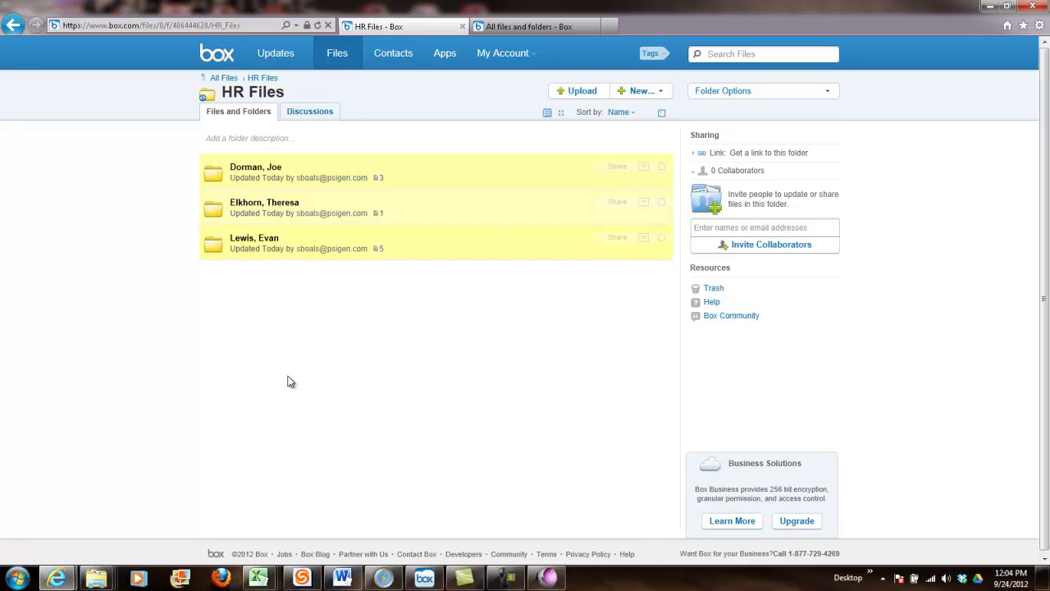
pyautogui.click(259, 169)
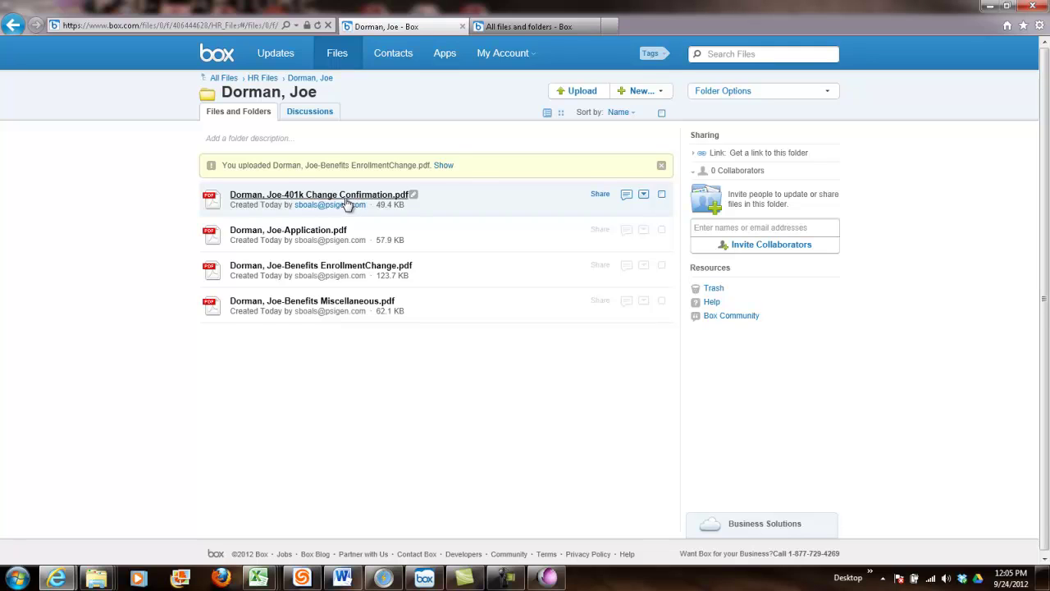
pyautogui.click(333, 267)
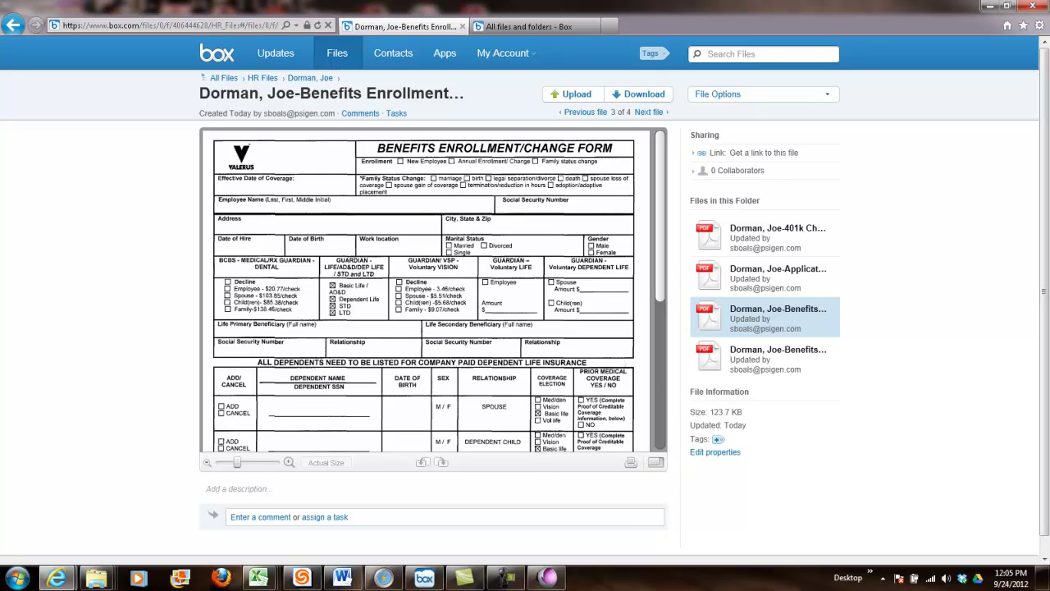
pyautogui.click(546, 580)
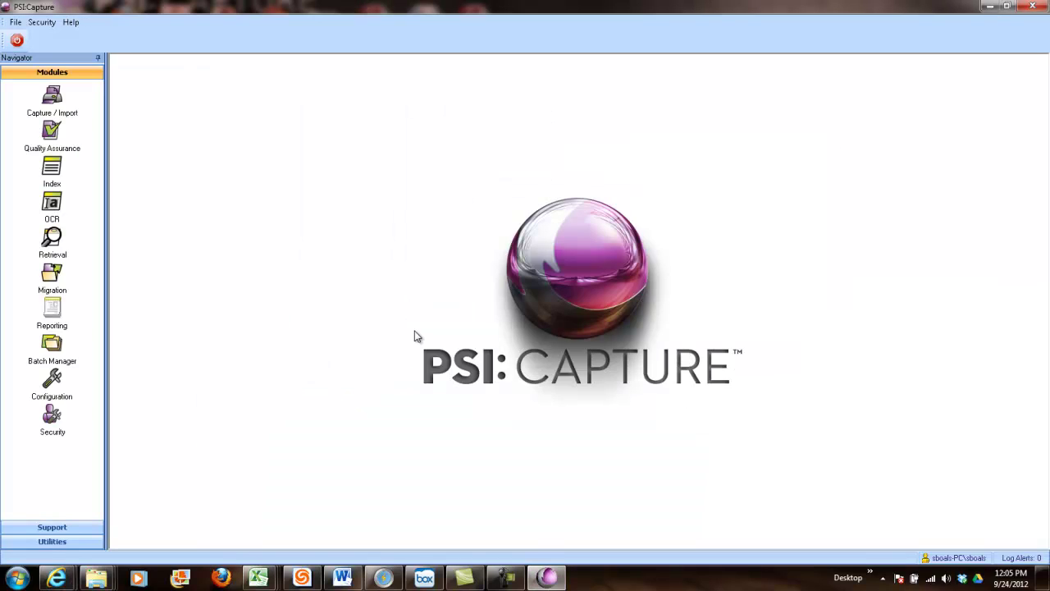